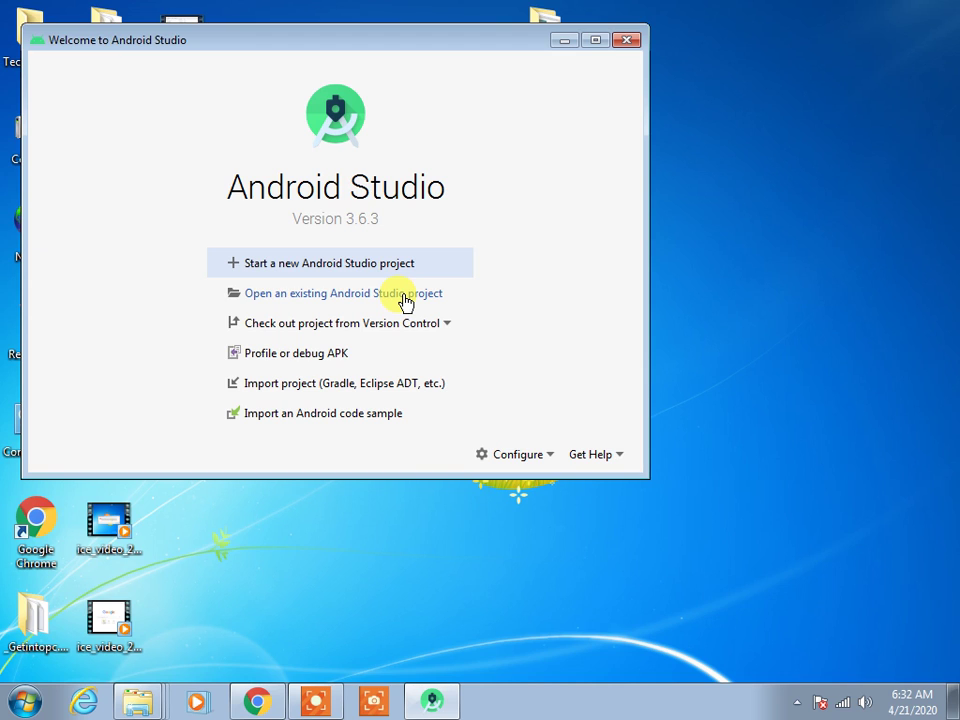
Step: Start a new Android Studio project and browse the Wear OS, TV, Automotive and Android Things templates before returning to Phone and Tablet
click(306, 264)
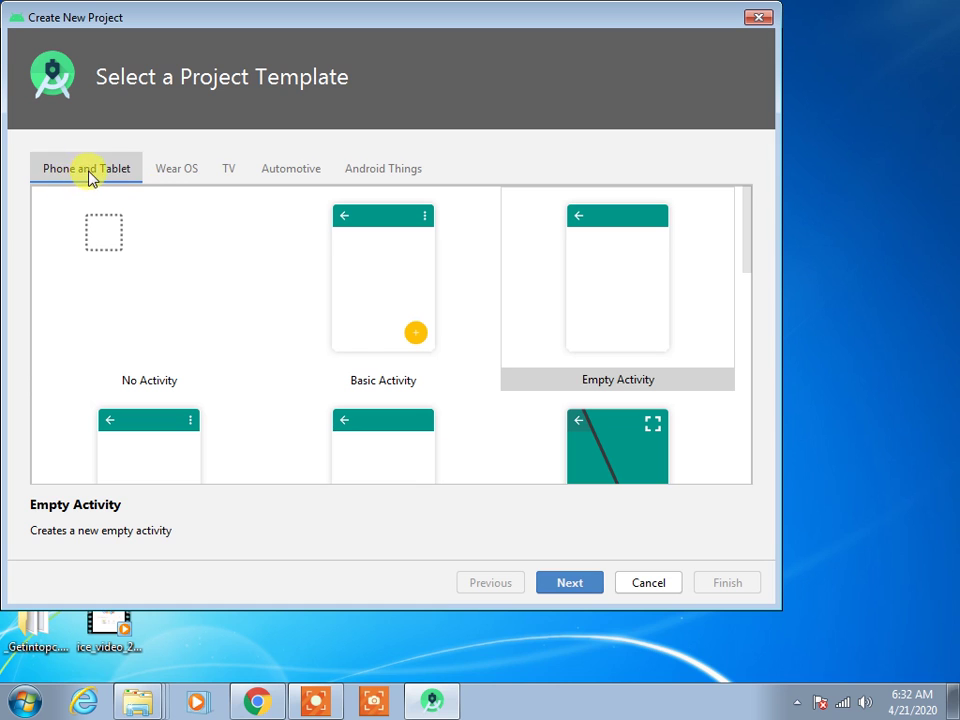
click(194, 175)
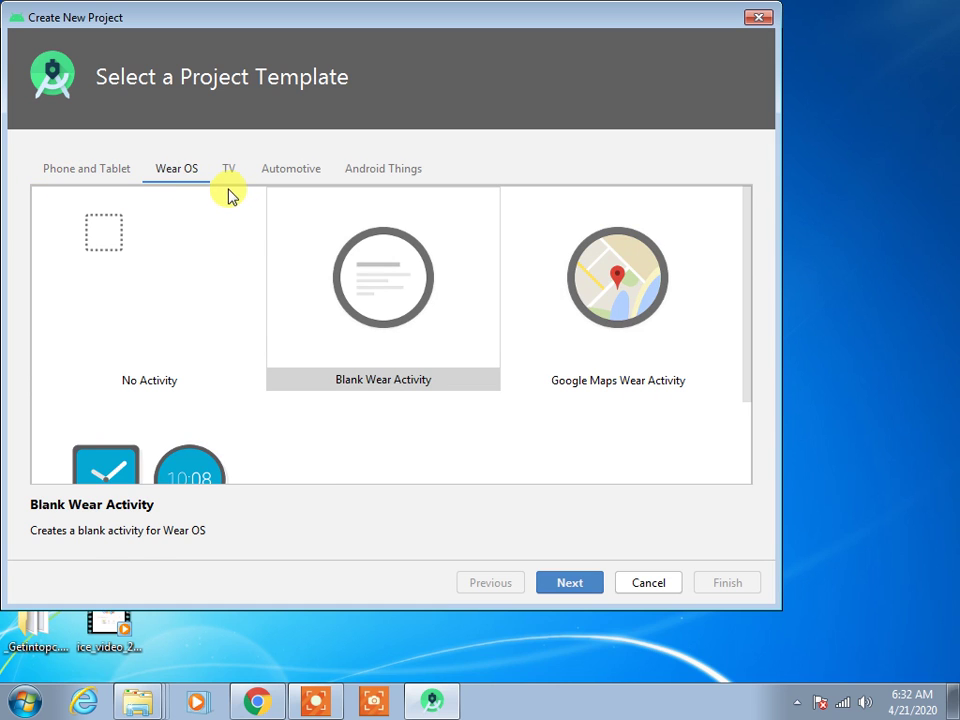
click(287, 180)
click(233, 180)
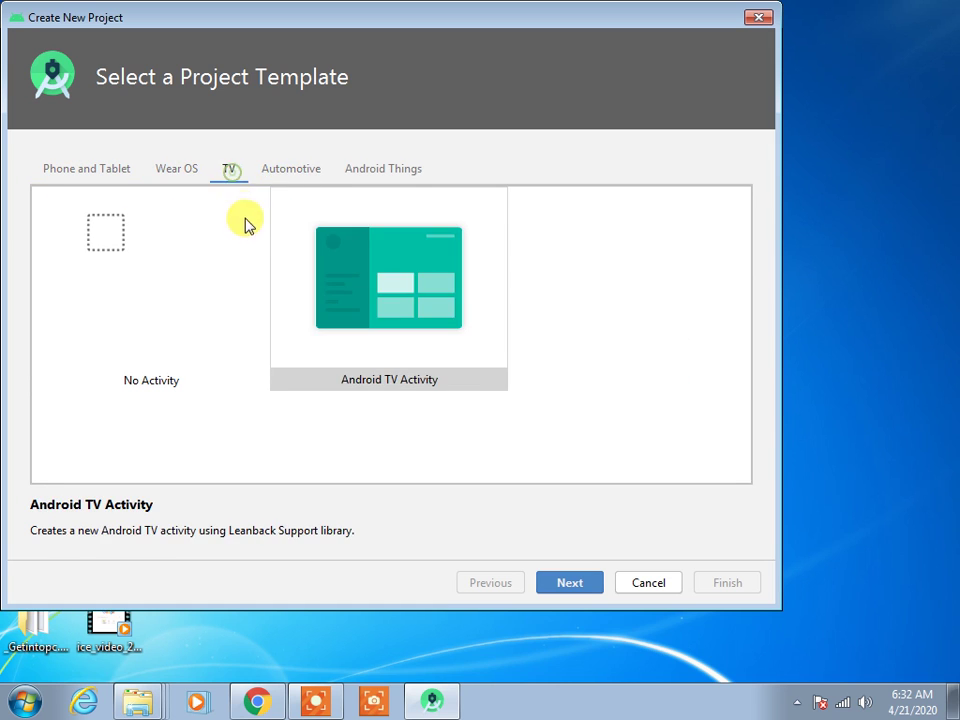
click(313, 176)
click(388, 174)
click(298, 176)
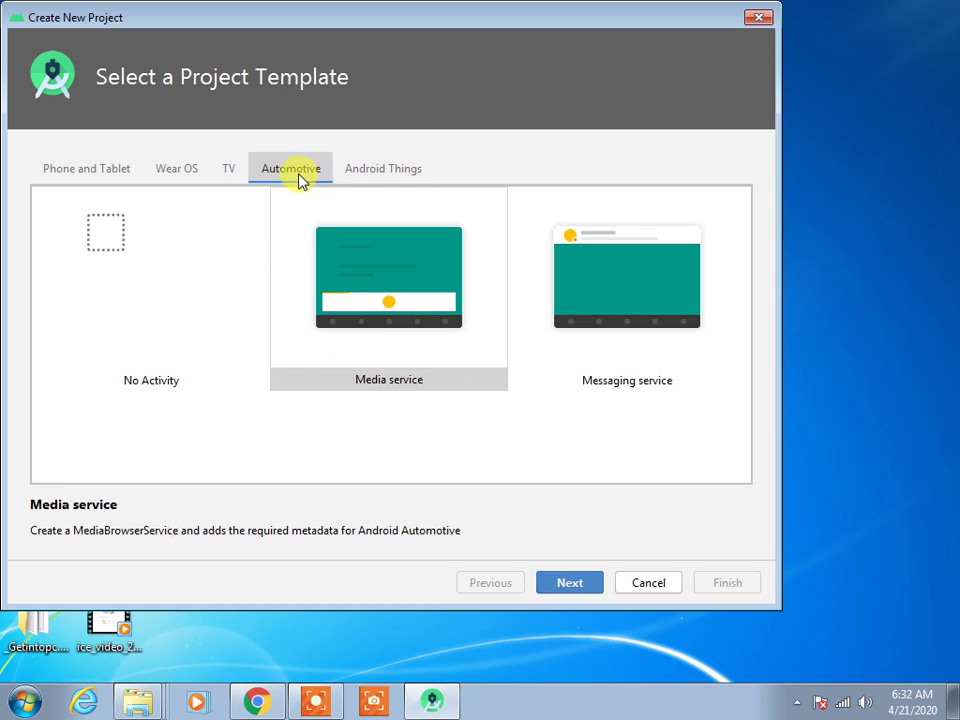
click(100, 172)
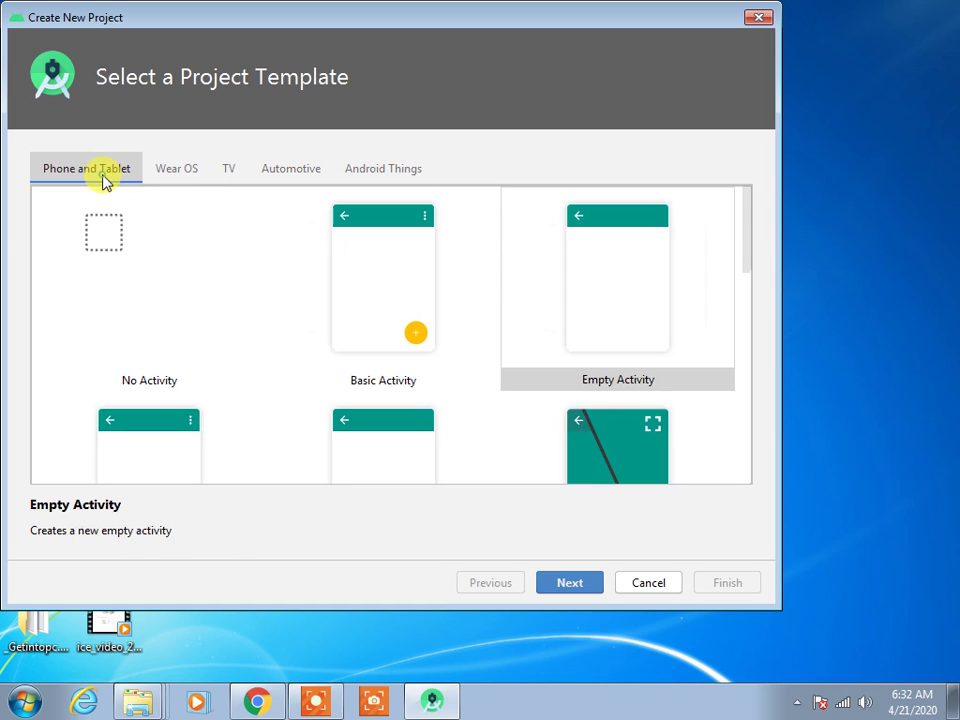
Step: Look through the phone and tablet templates, including Fullscreen, Fragment + ViewModel, Bottom Navigation, Basic and No Activity
click(546, 306)
click(561, 431)
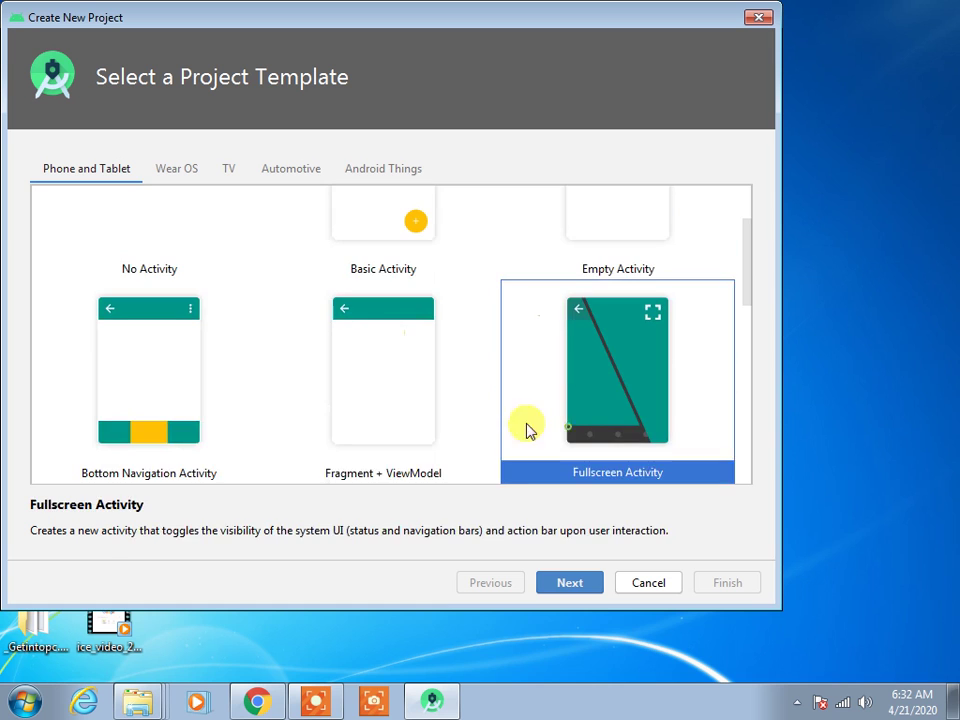
click(392, 414)
click(170, 366)
scroll(298, 371, down, 1)
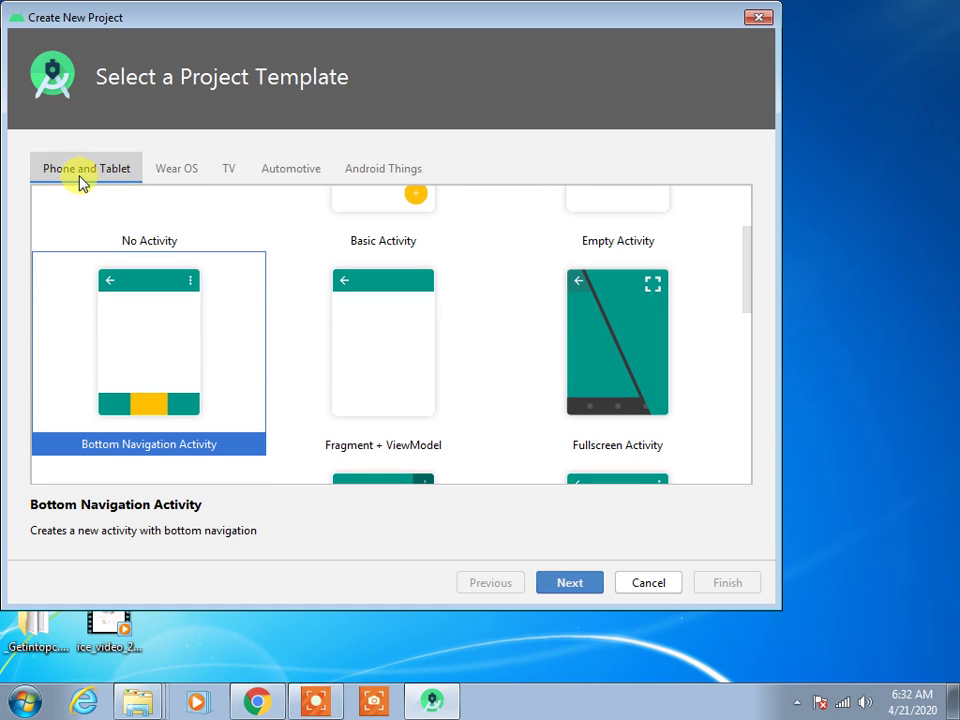
scroll(242, 377, up, 5)
click(383, 340)
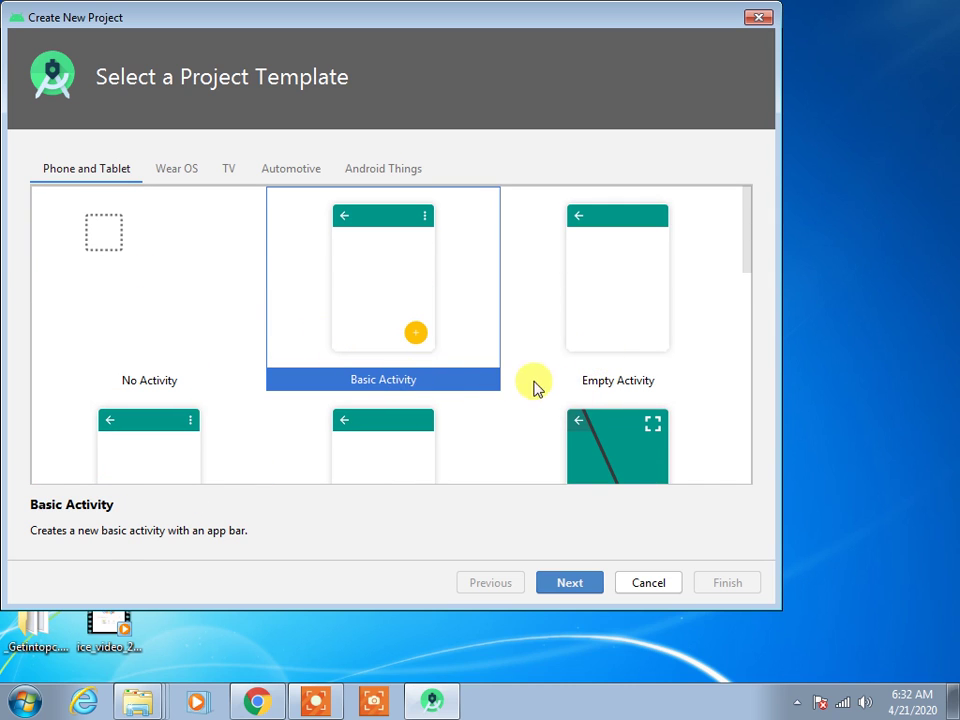
scroll(647, 385, down, 4)
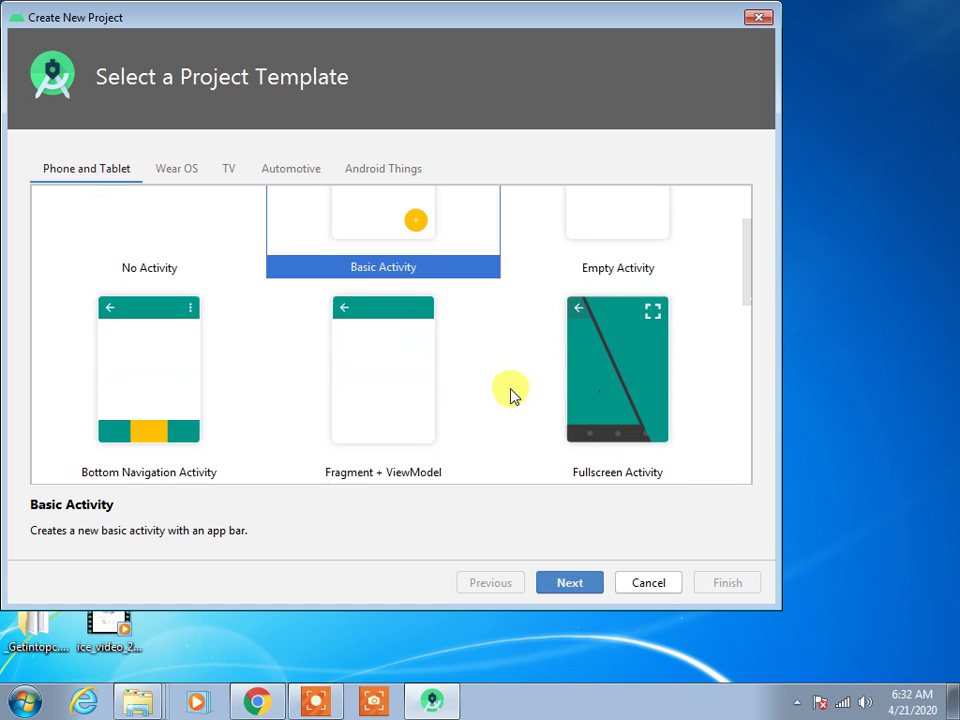
click(160, 262)
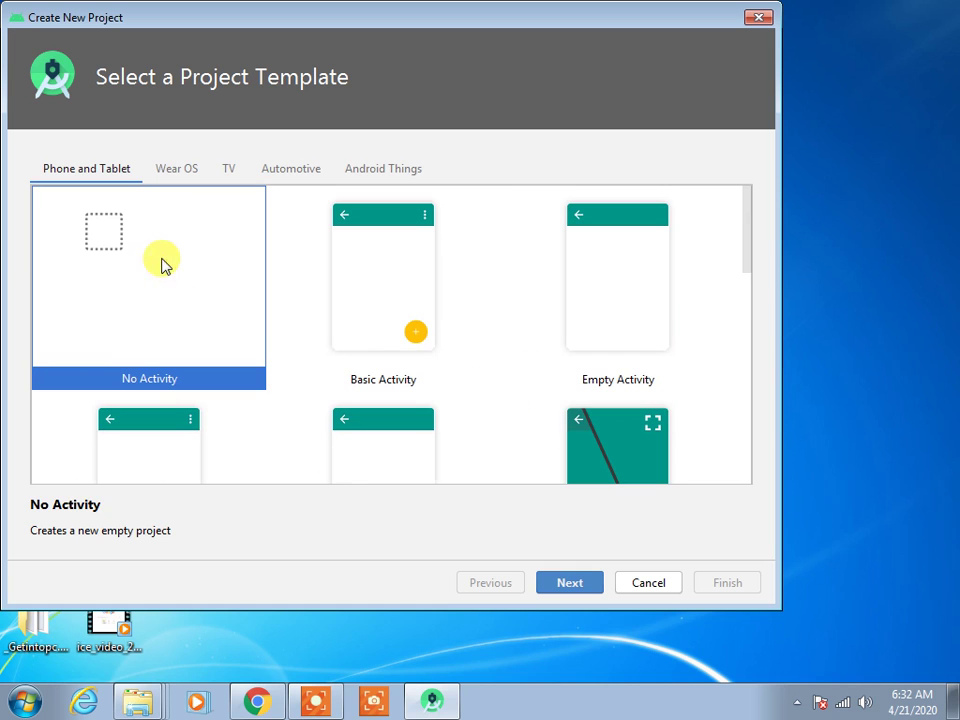
Step: Choose the Empty Activity template for phone and tablet and continue to the project configuration
click(593, 310)
scroll(602, 321, down, 5)
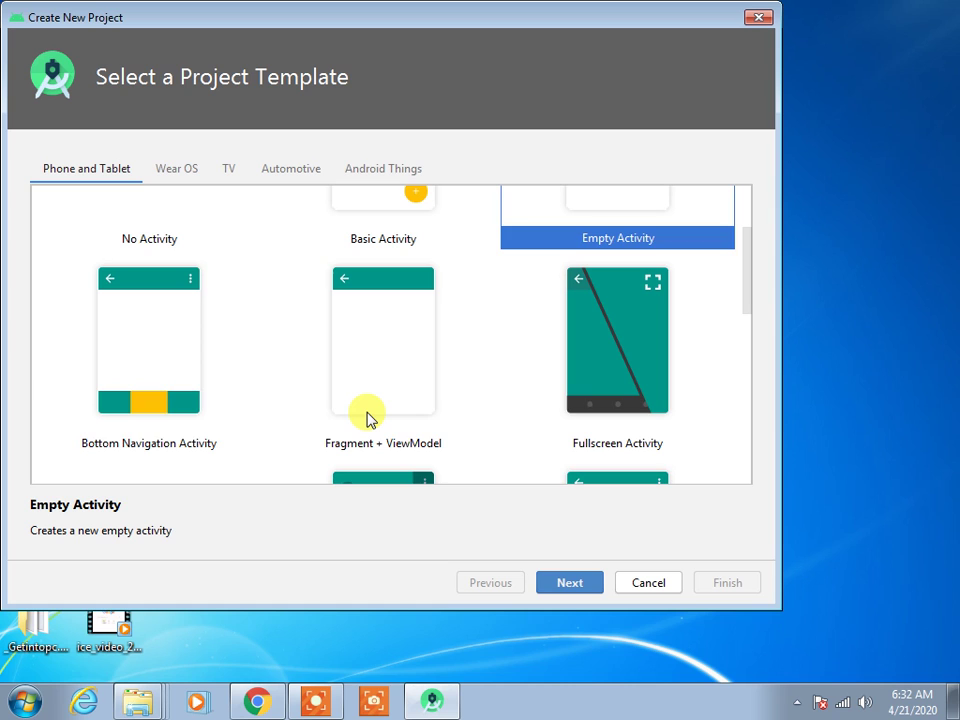
scroll(368, 418, up, 5)
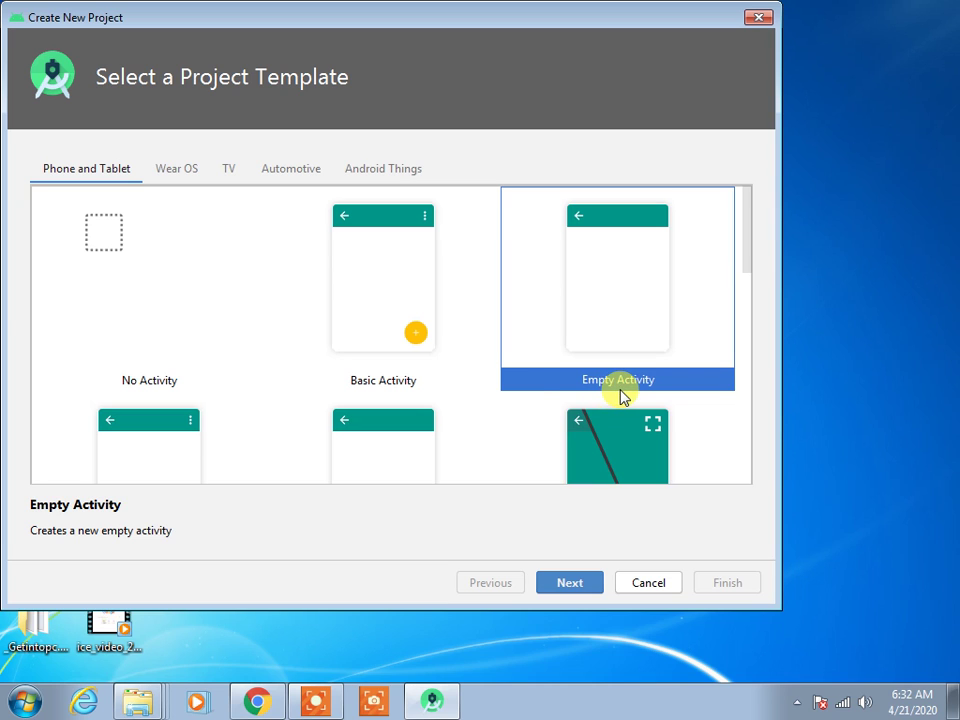
click(573, 579)
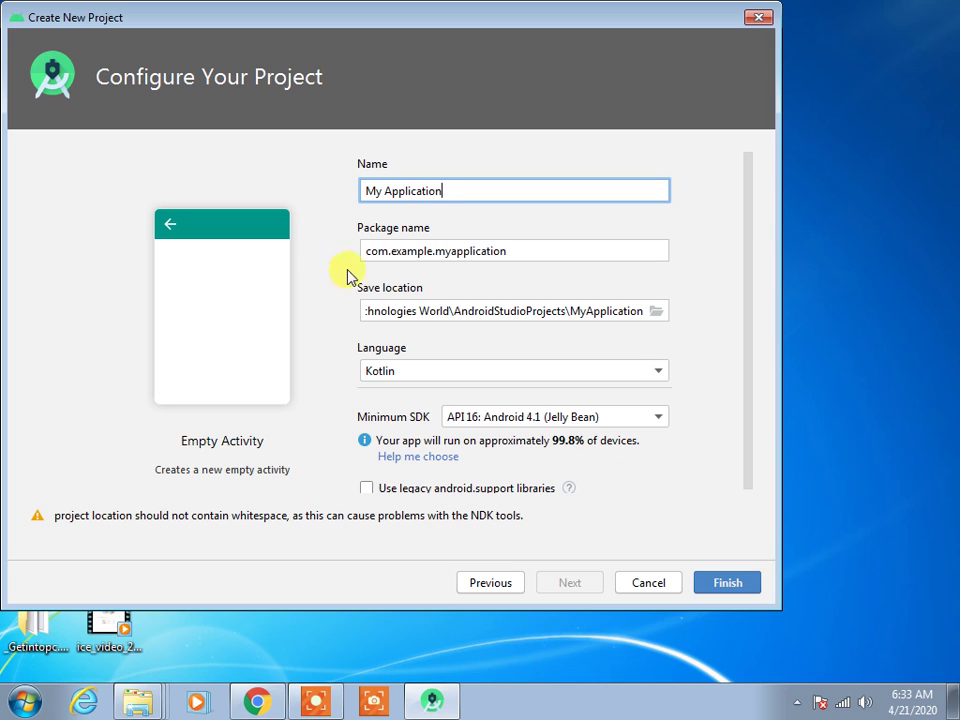
Step: Replace the default project name with the author's title and name, and review the package name and save location
drag(451, 189, 362, 190)
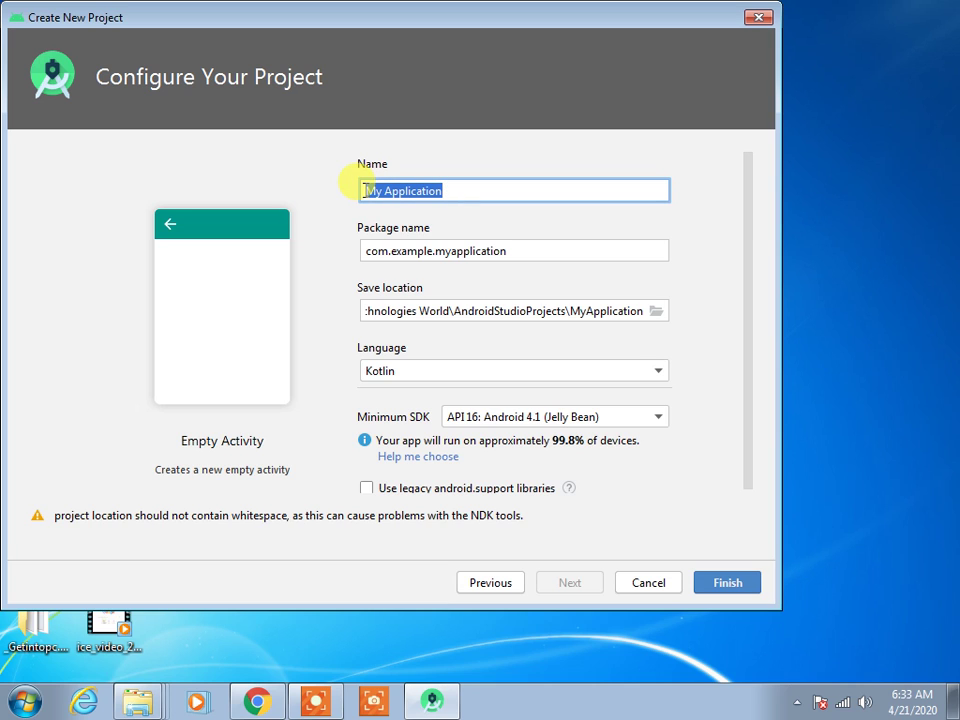
text(sir Majid)
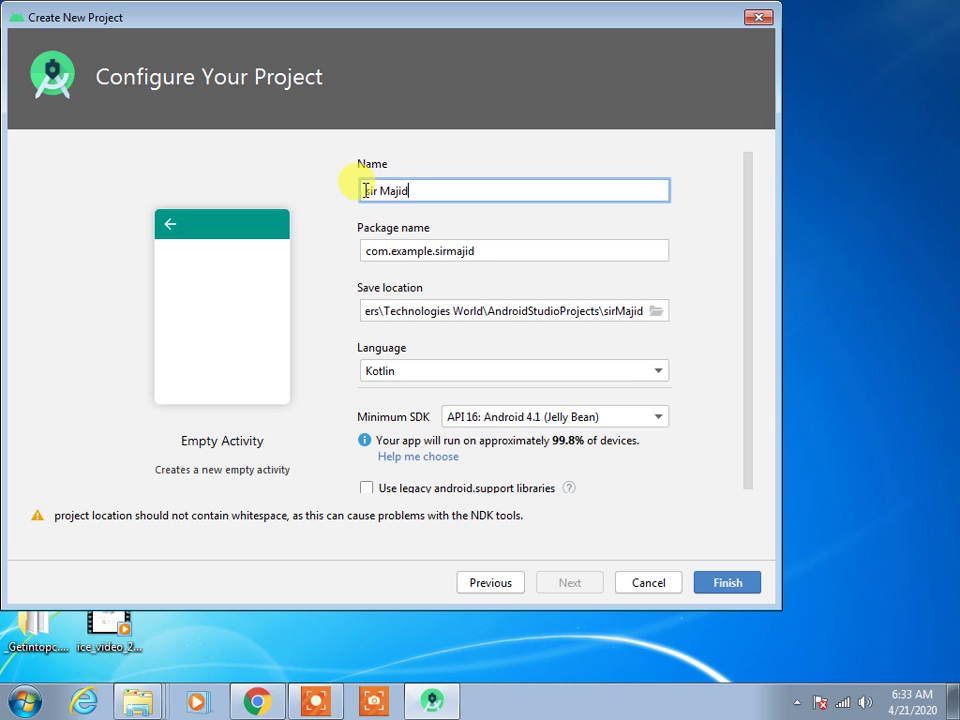
triple_click(398, 243)
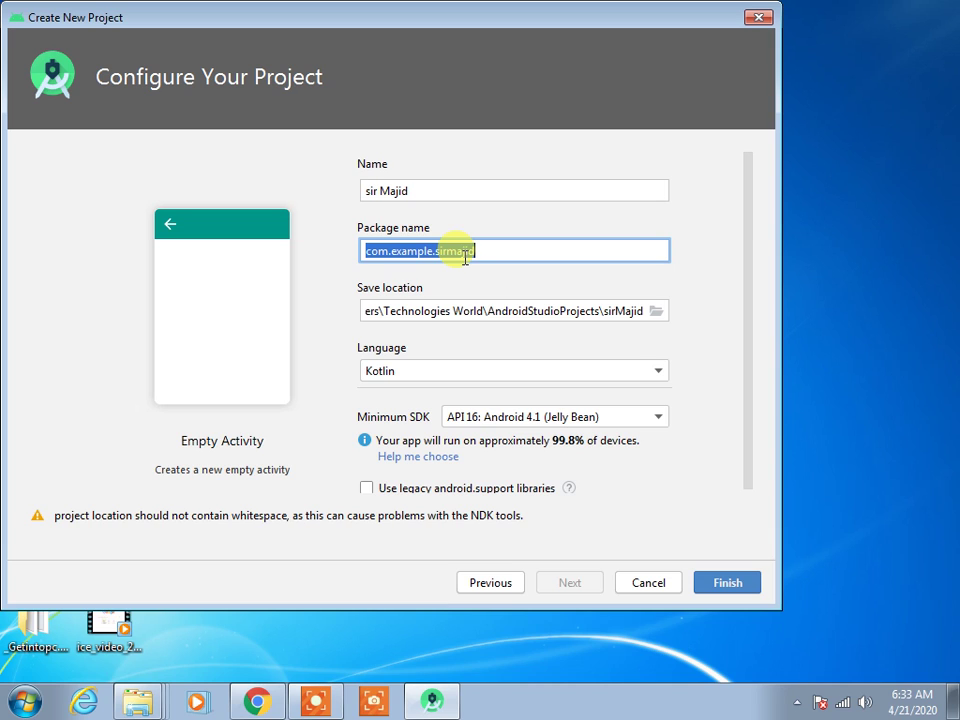
double_click(397, 310)
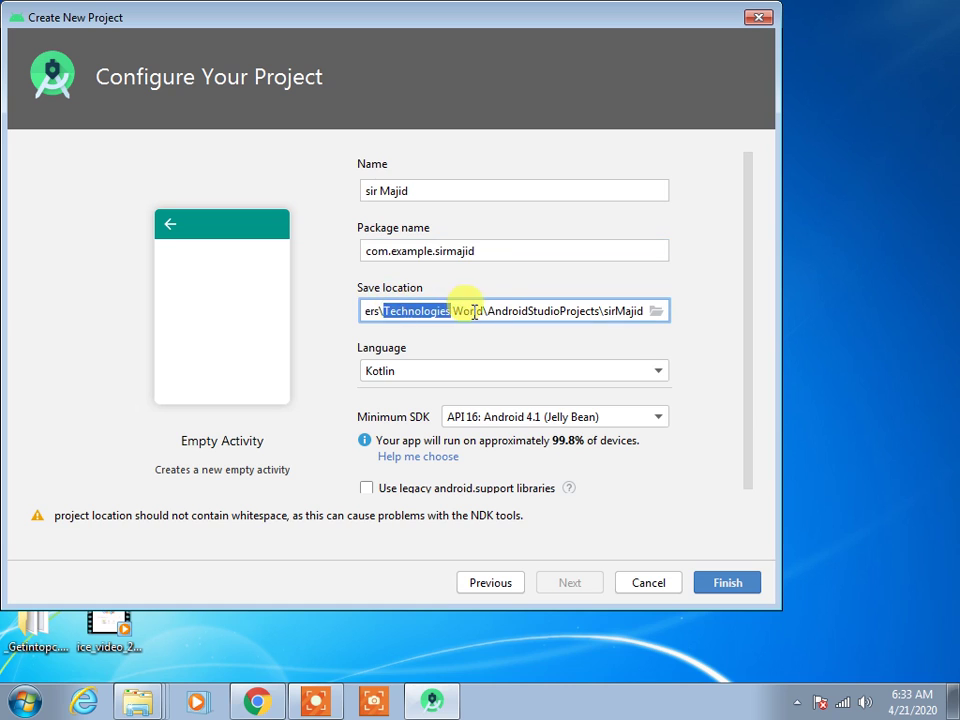
Step: Set the project language to Java and create the project with the default minimum SDK
click(393, 373)
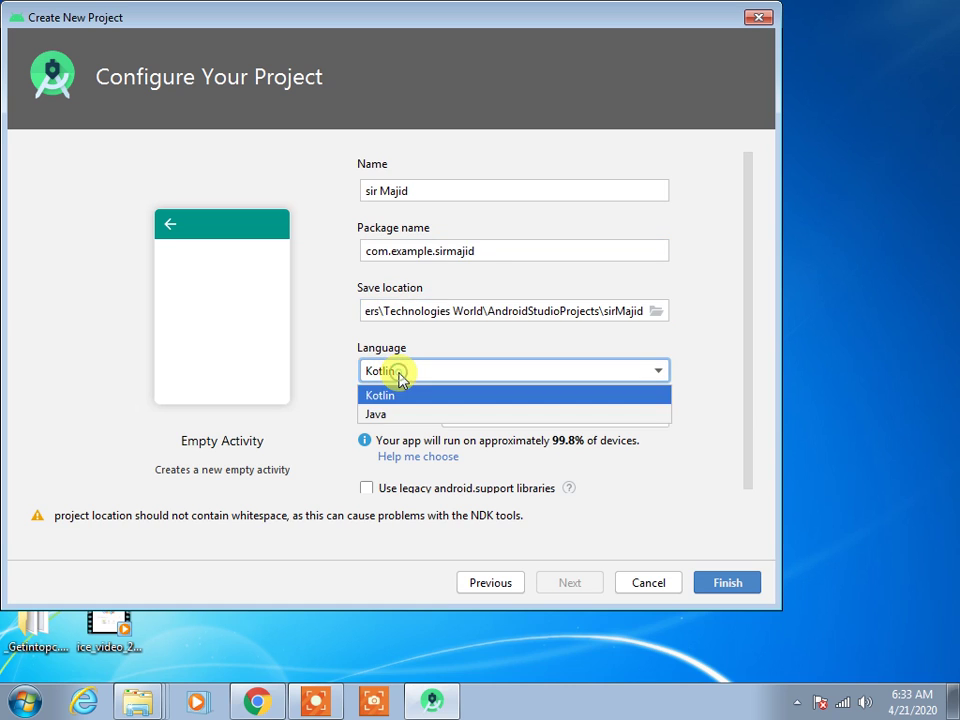
click(398, 414)
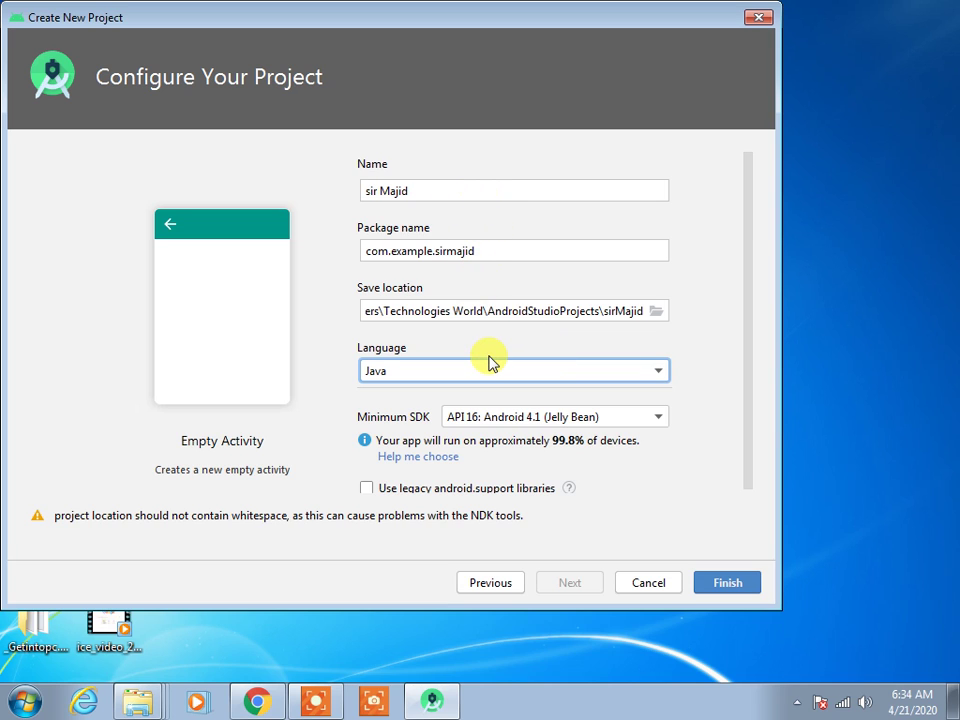
click(728, 584)
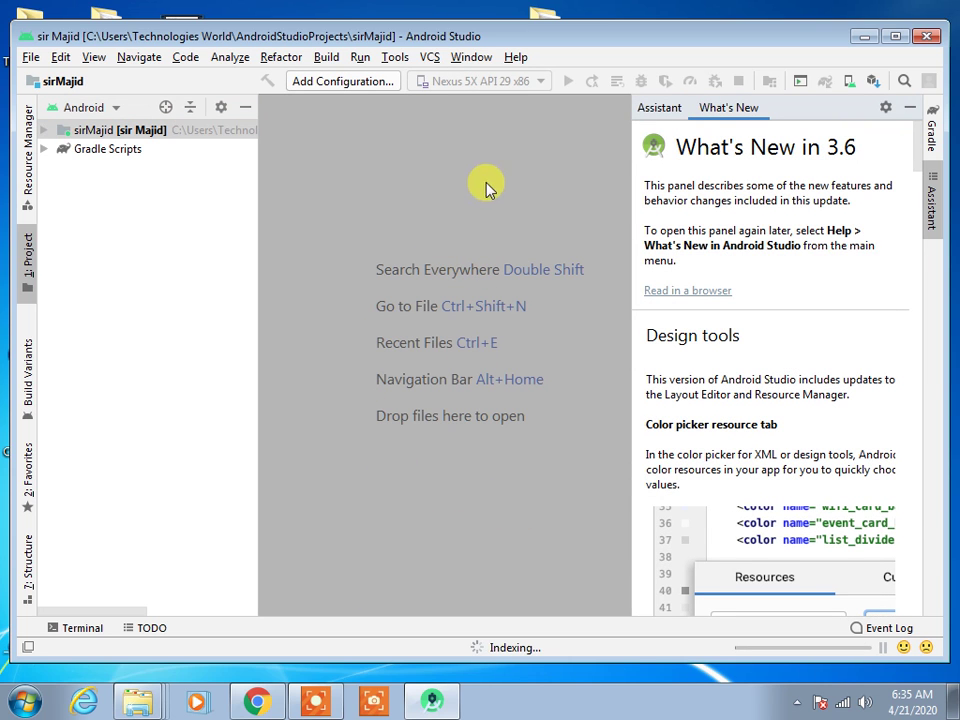
Step: Clear the workspace by hiding the What's New panel, the tool window bars and the plugin update notification
click(910, 109)
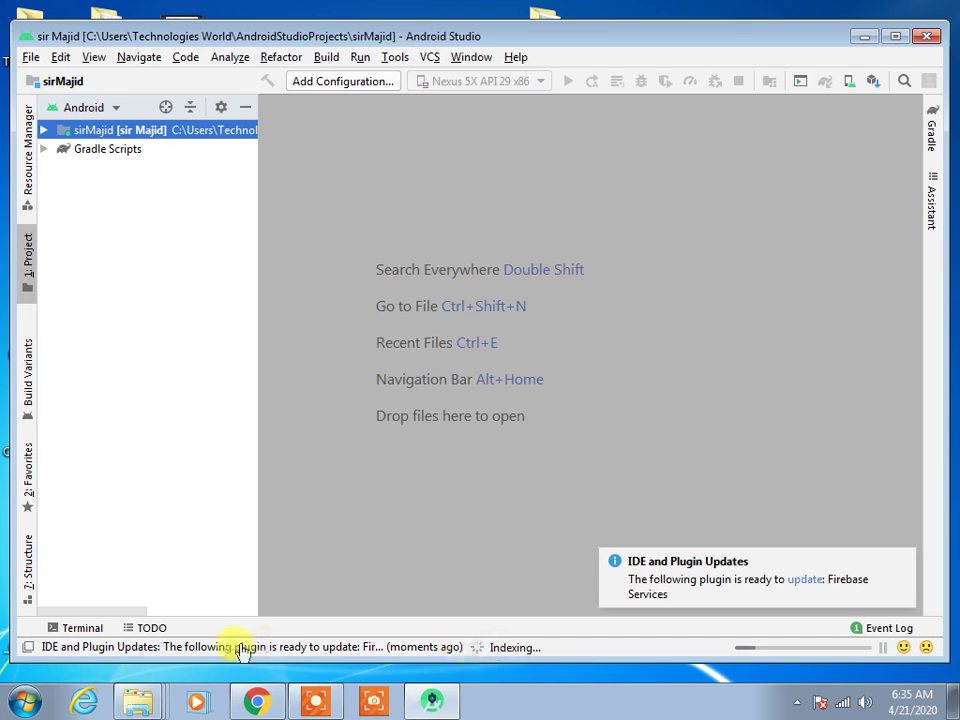
click(30, 645)
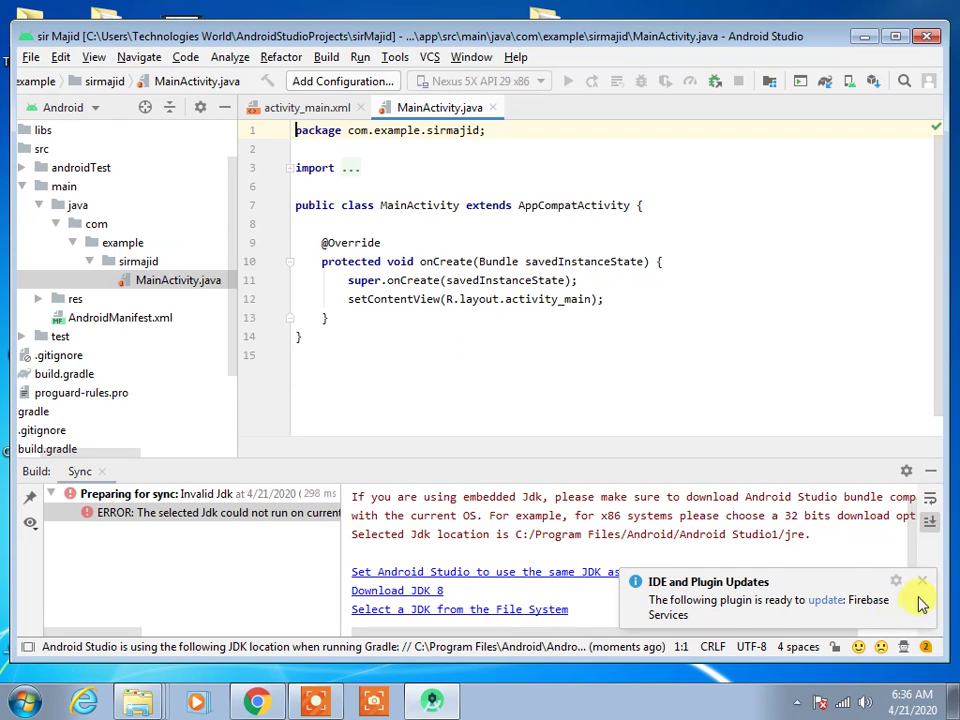
click(920, 580)
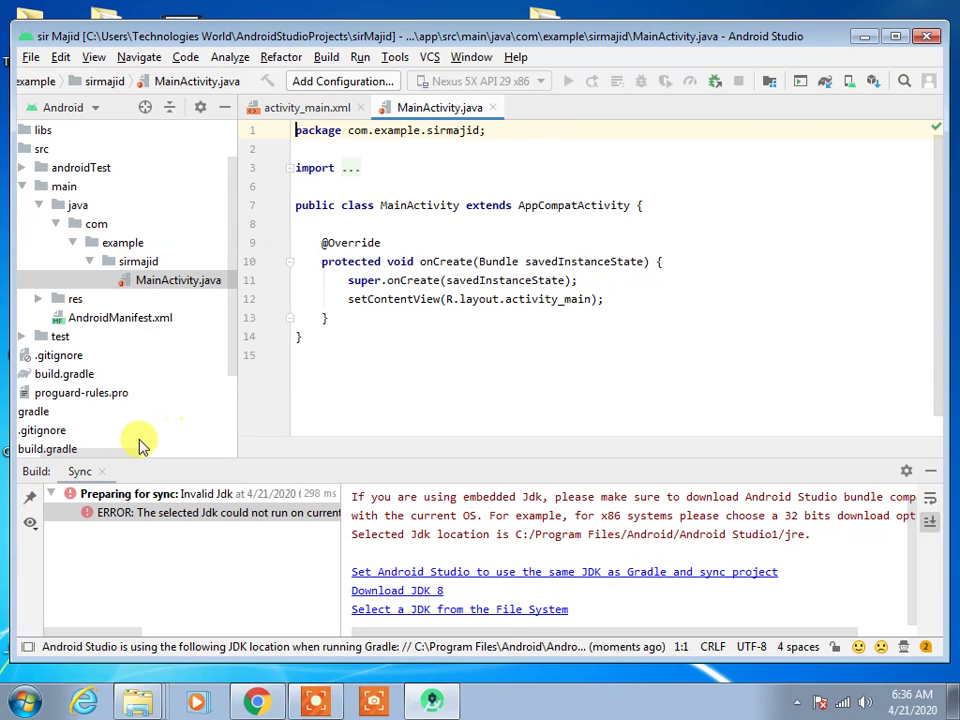
Step: Collapse the project's root folder in the project tree and select the JDK error in the sync output
scroll(60, 448, left, 2)
scroll(107, 225, up, 2)
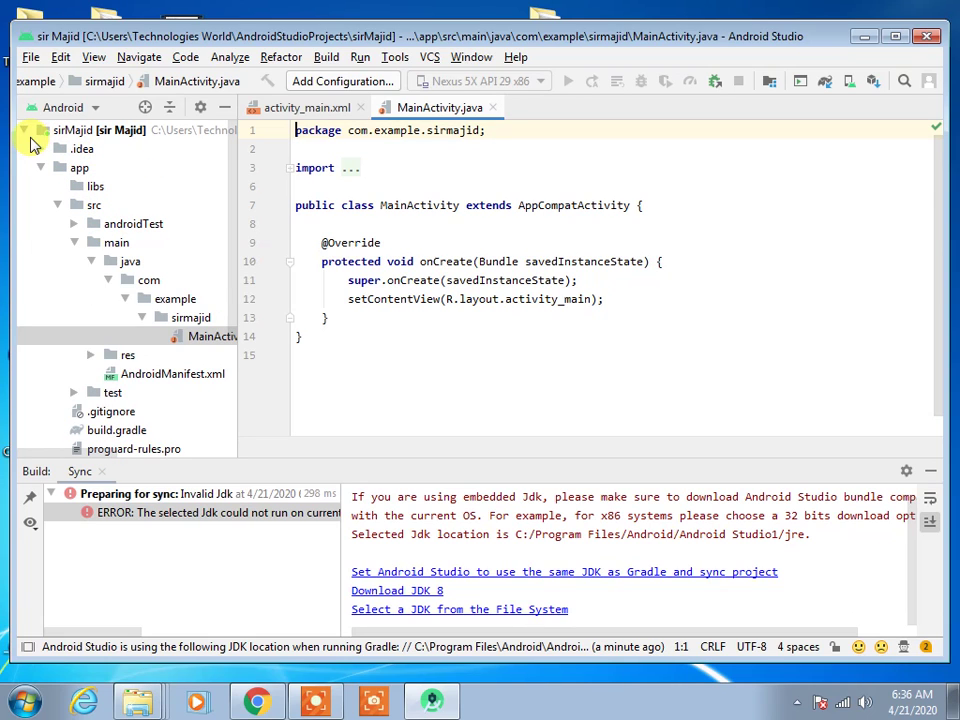
click(30, 138)
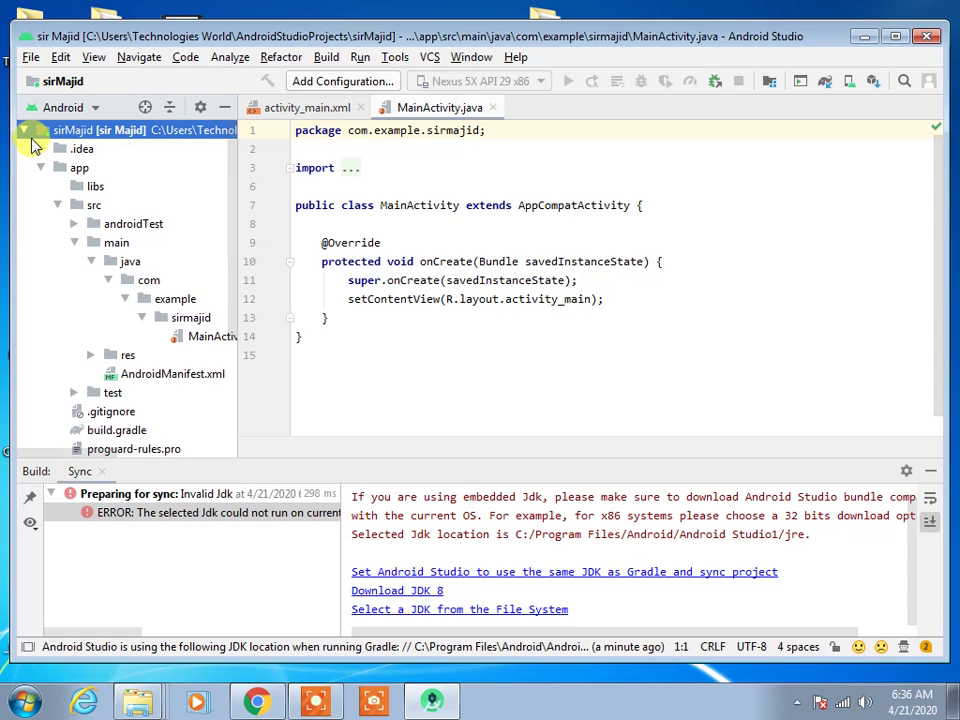
click(24, 131)
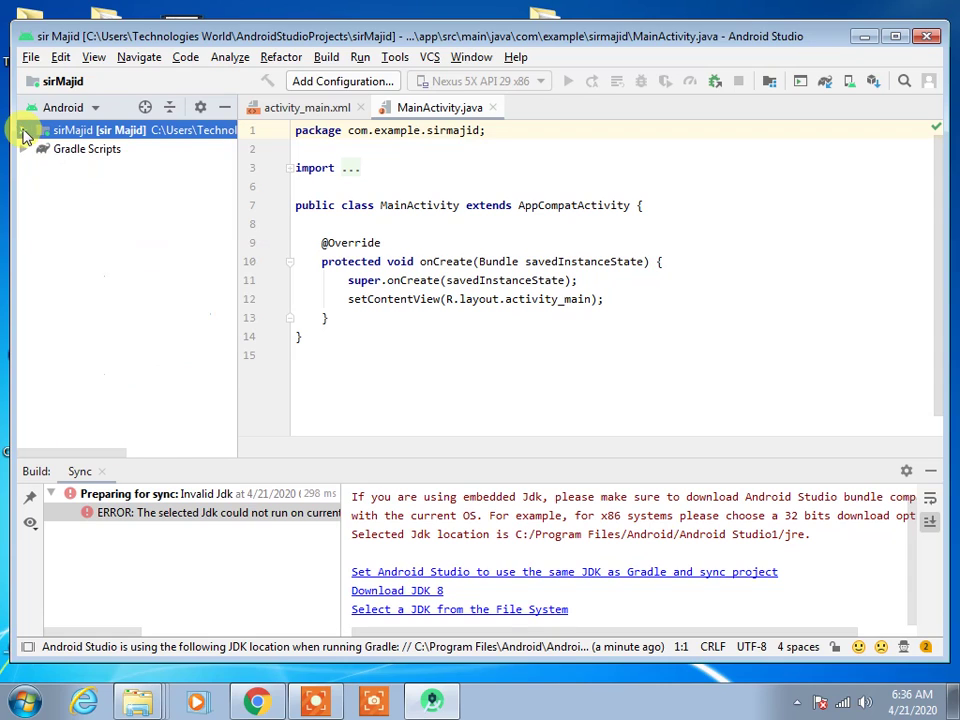
click(76, 155)
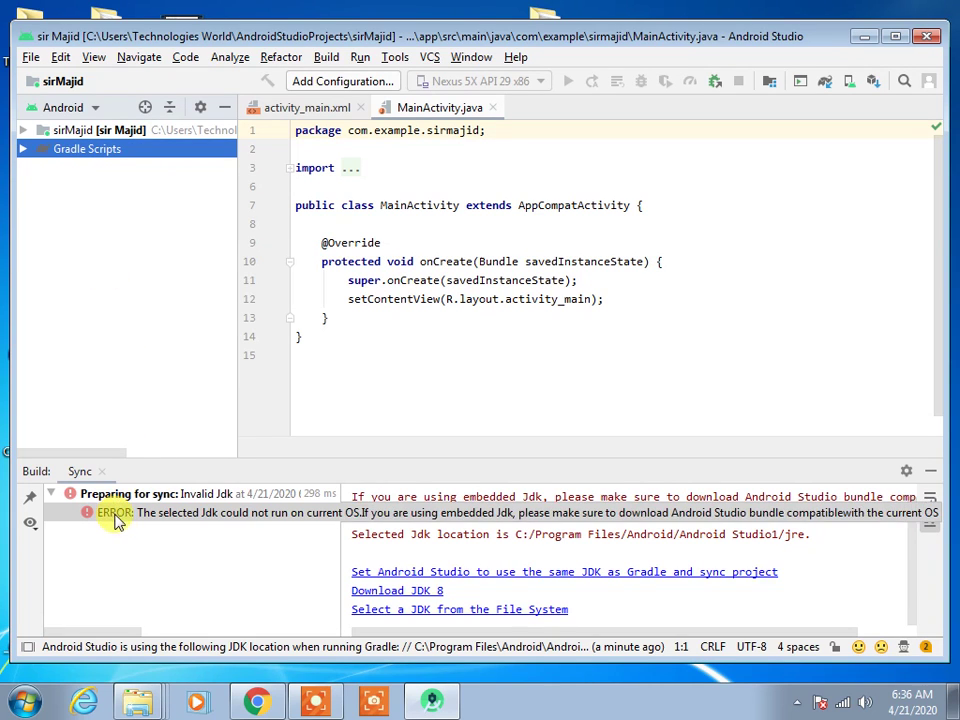
click(206, 528)
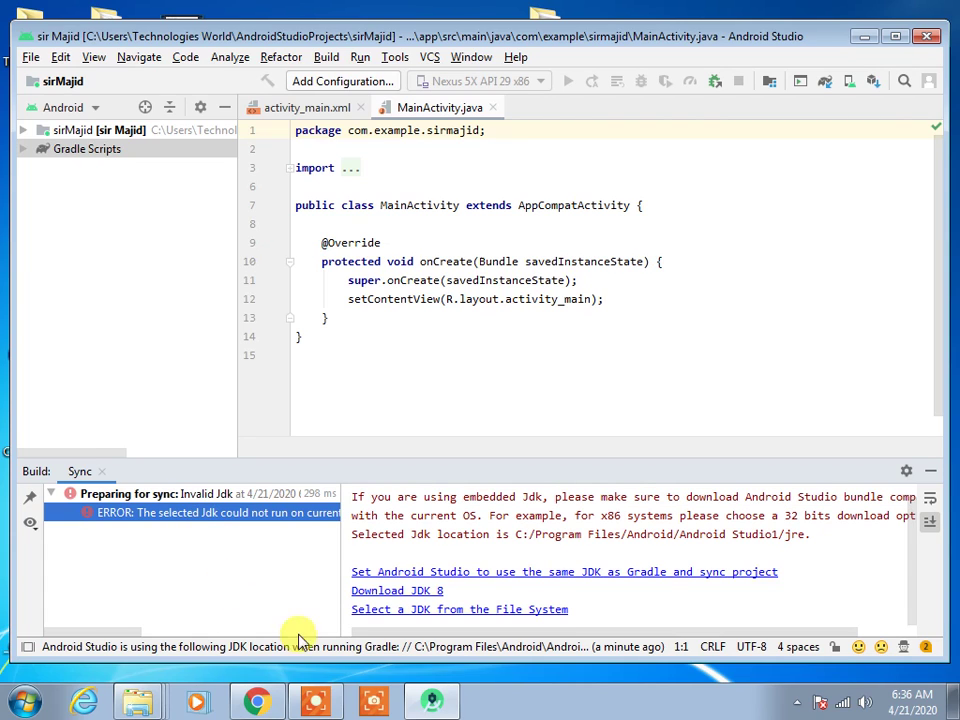
click(320, 703)
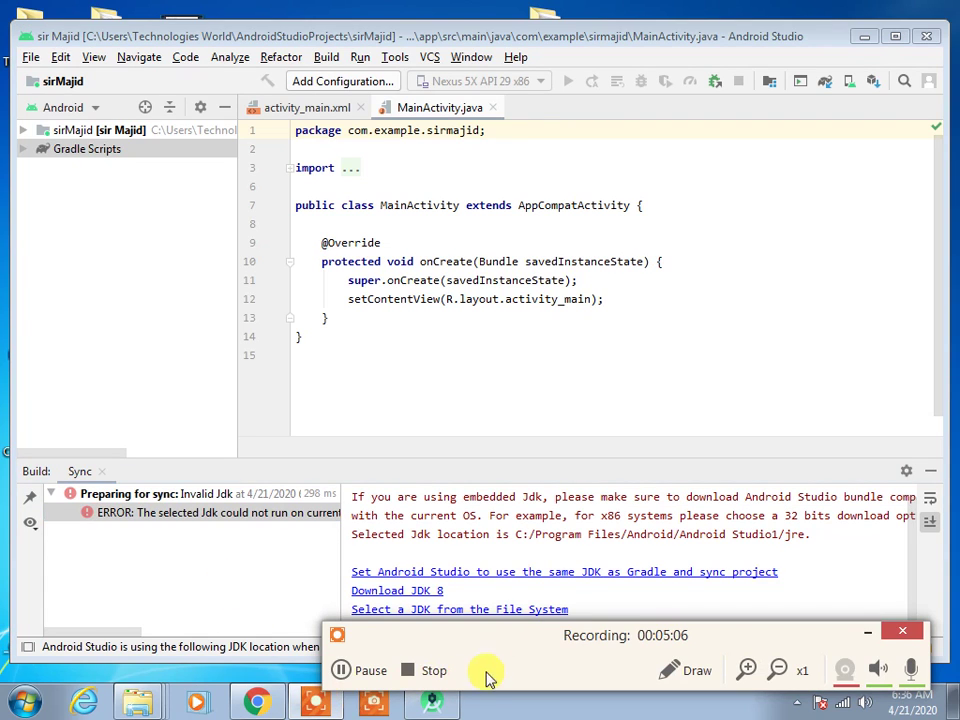